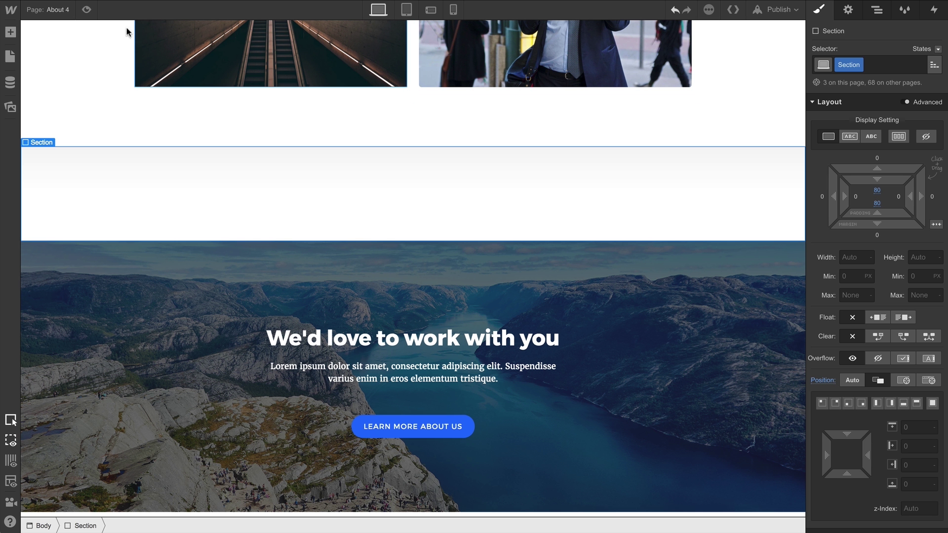
- Insert a Heading into the empty section, then select its Section and Heading 1 in the Navigator
{"action": "left_click", "coordinate": [11, 33]}
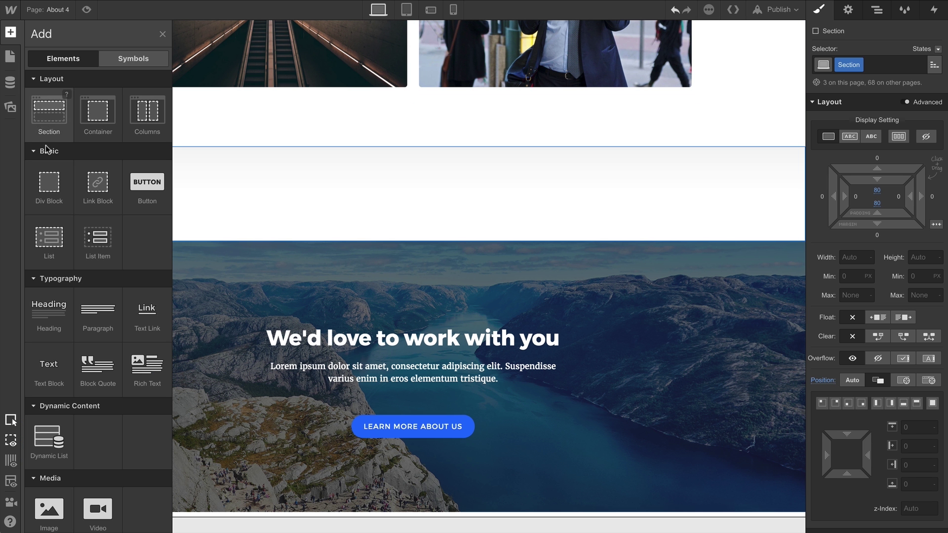
{"action": "left_click", "coordinate": [42, 322]}
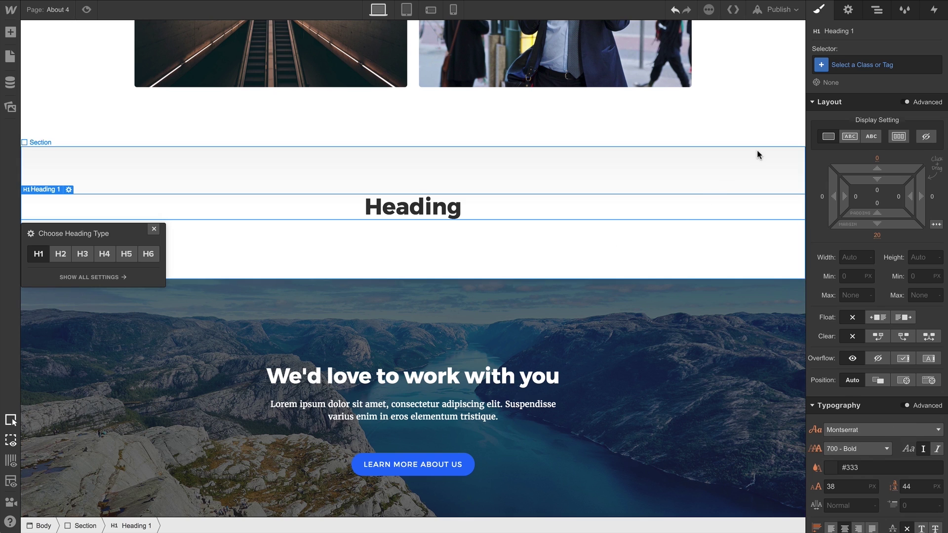
{"action": "left_click", "coordinate": [876, 11]}
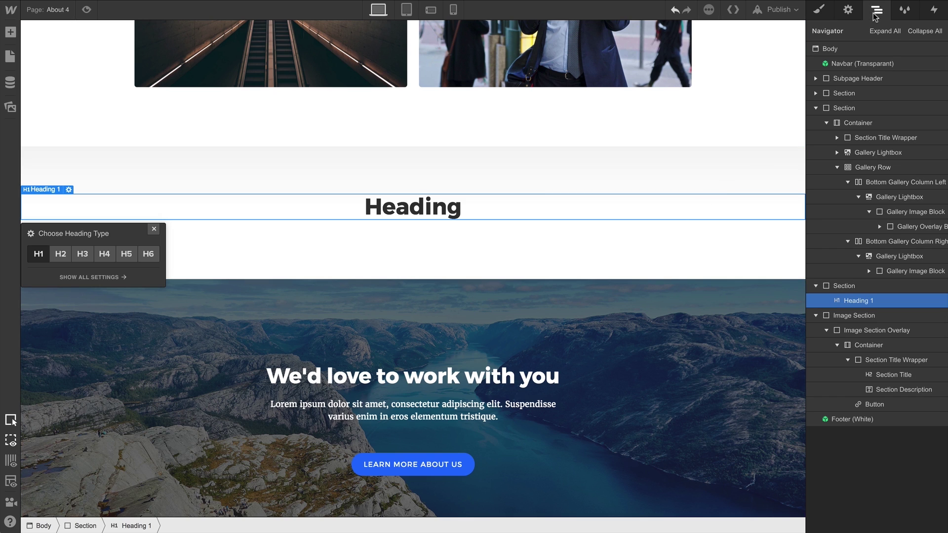
{"action": "left_click", "coordinate": [843, 285]}
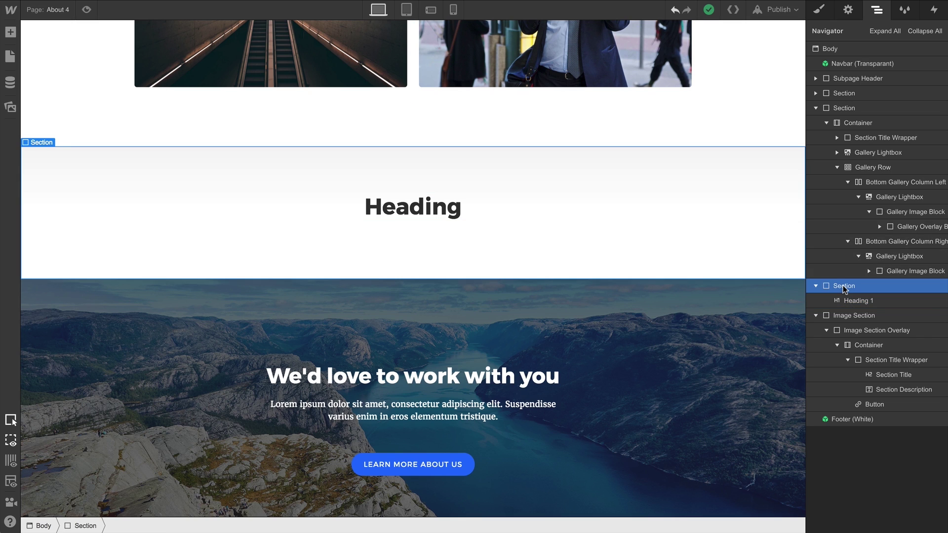
{"action": "left_click", "coordinate": [853, 301]}
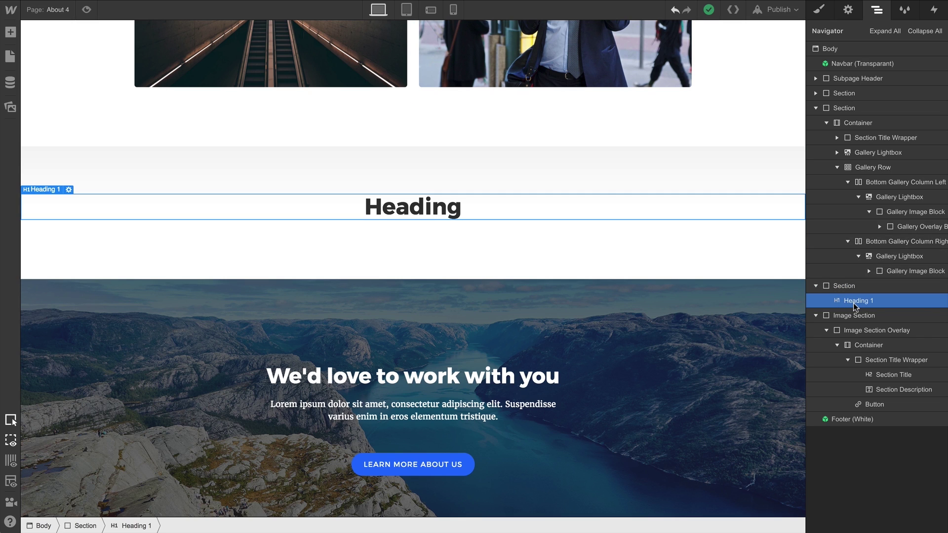
- Add a Lorem ipsum Paragraph and a 'Button Text' button below the heading
{"action": "left_click", "coordinate": [11, 32]}
{"action": "left_click", "coordinate": [98, 310]}
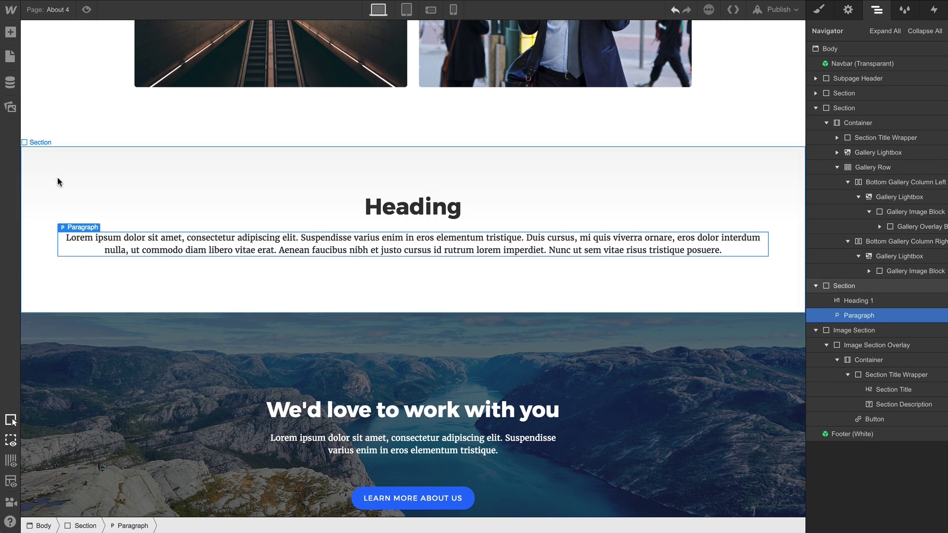
{"action": "left_click", "coordinate": [10, 31]}
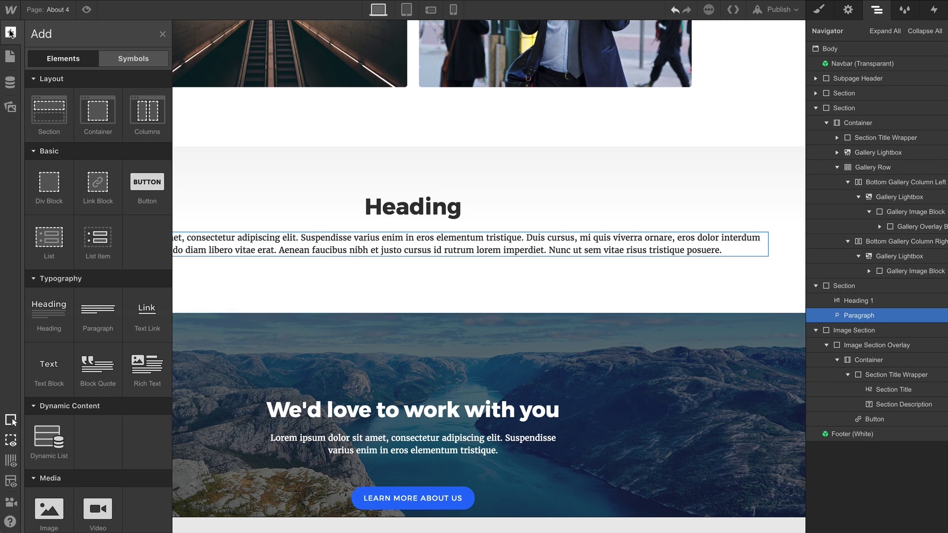
{"action": "left_click", "coordinate": [143, 185]}
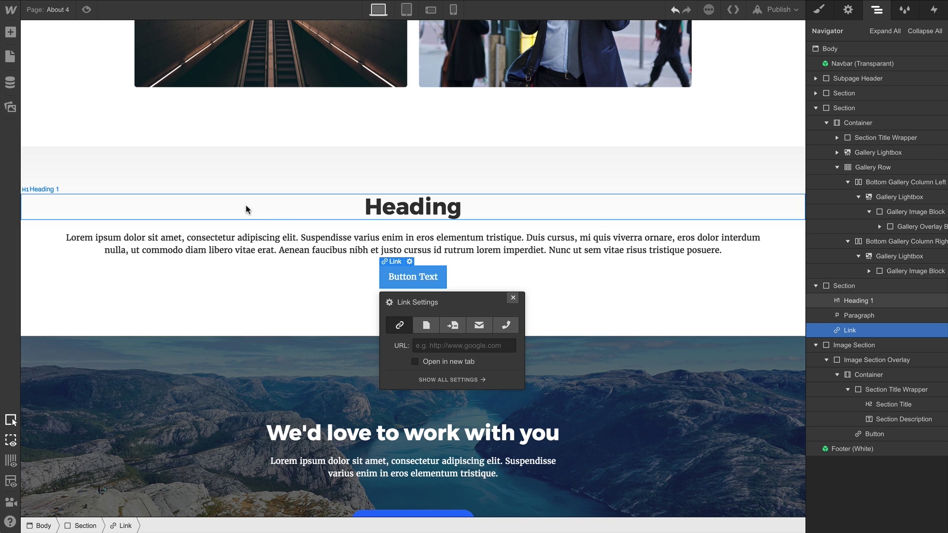
- Collapse the expanded sections in the Navigator and select the Meet the team and Company Gallery sections
{"action": "left_click", "coordinate": [840, 48]}
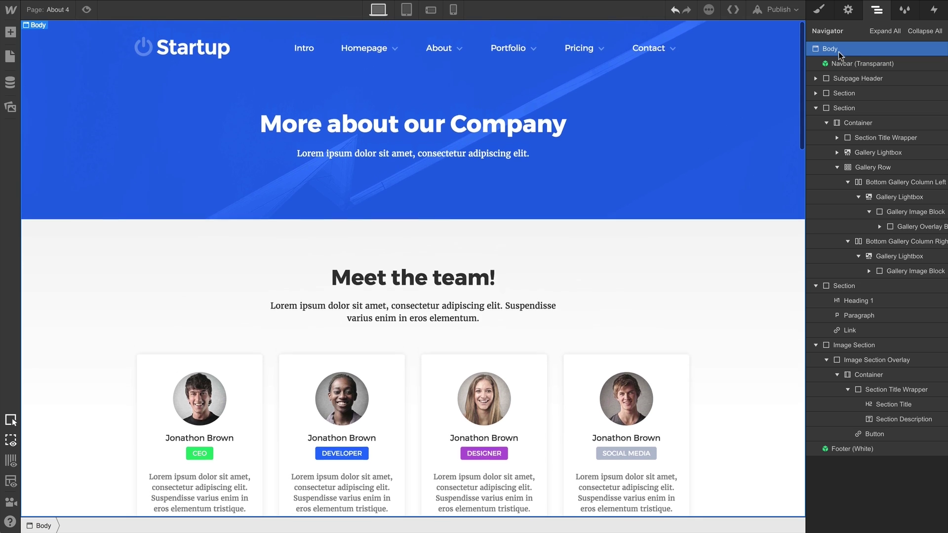
{"action": "left_click", "coordinate": [816, 108]}
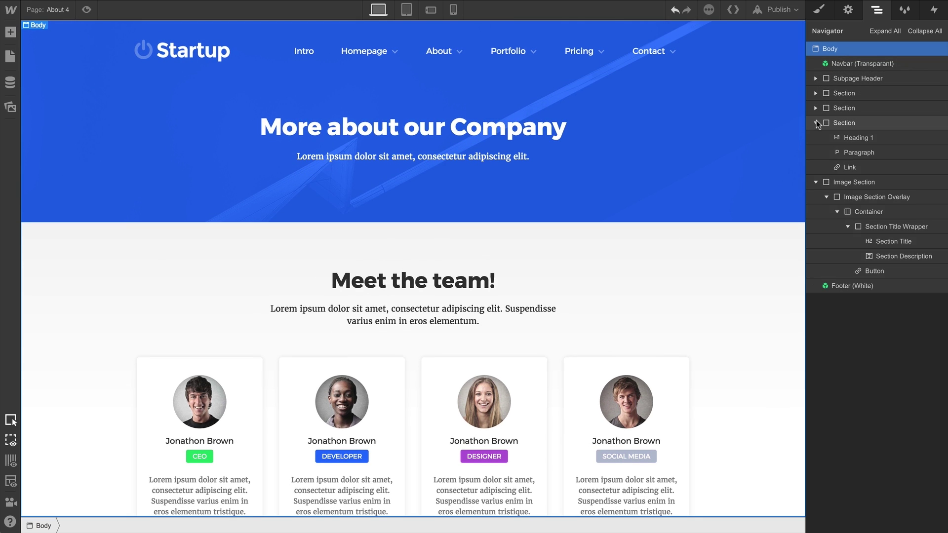
{"action": "left_click", "coordinate": [816, 120]}
{"action": "left_click", "coordinate": [815, 137]}
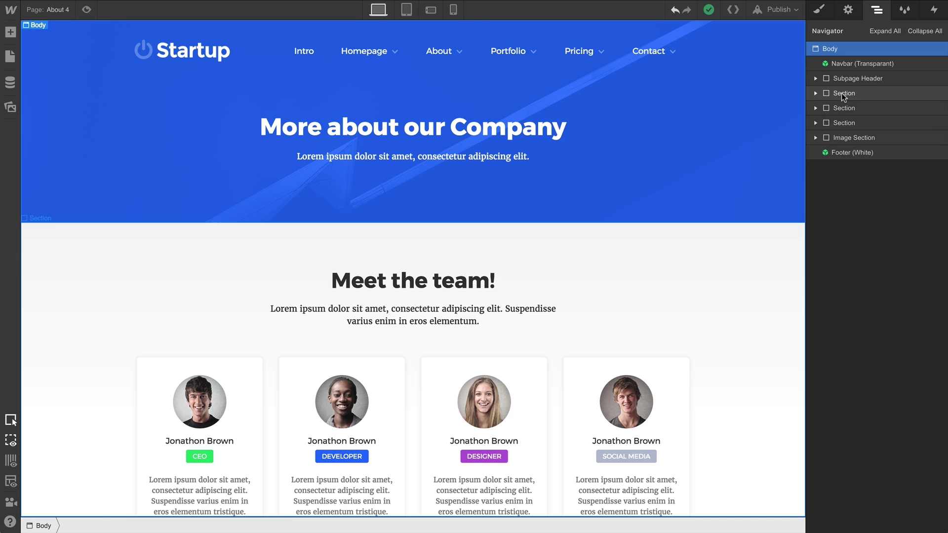
{"action": "left_click", "coordinate": [844, 94]}
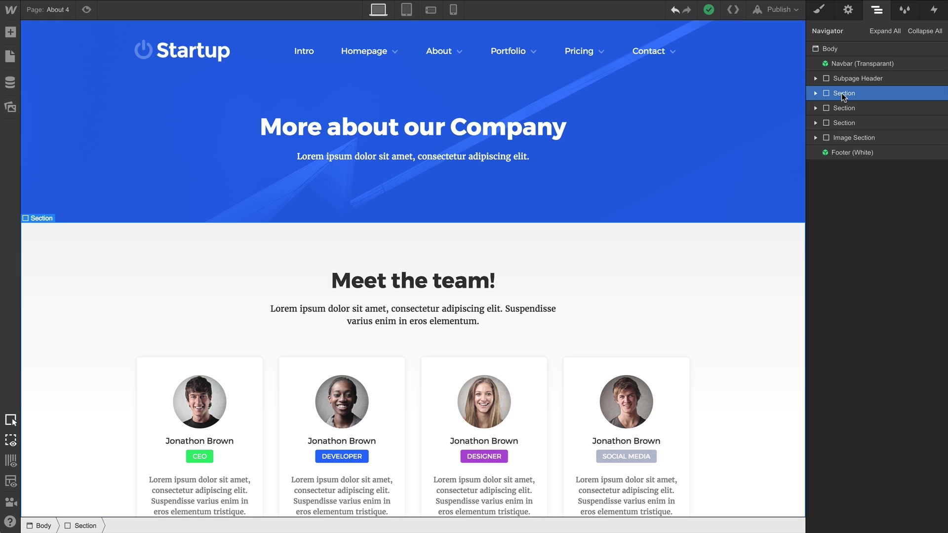
{"action": "left_click", "coordinate": [843, 108]}
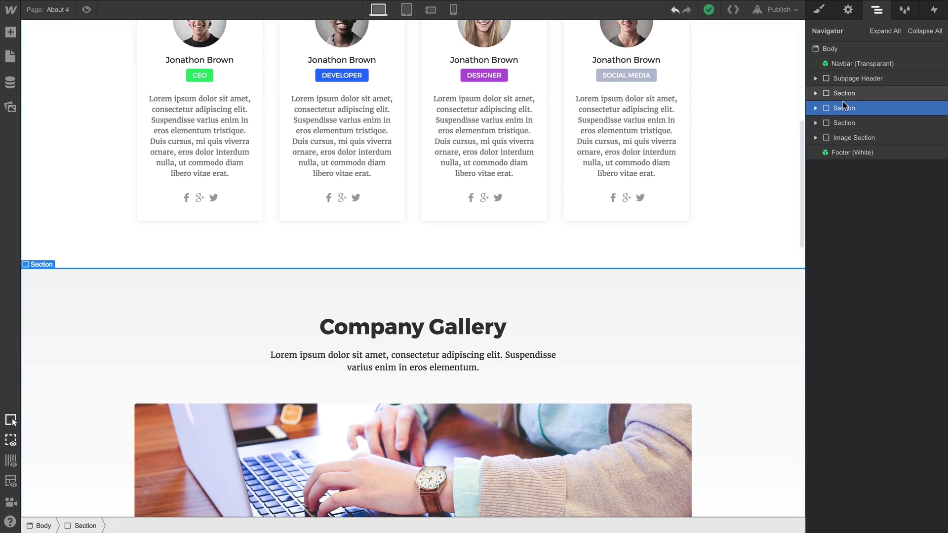
- Expand the new section, select its Heading 1, Paragraph and Link, then the Section itself
{"action": "left_click", "coordinate": [844, 122]}
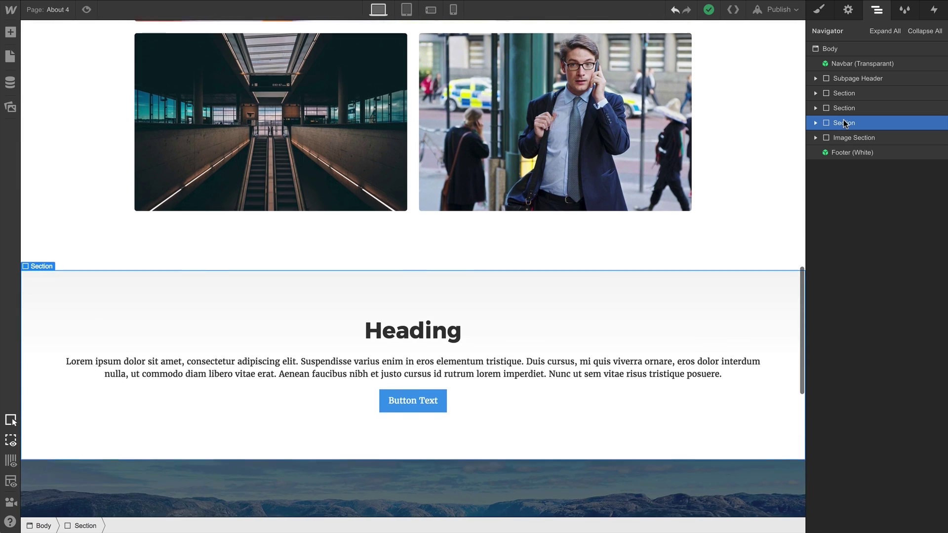
{"action": "left_click", "coordinate": [815, 123]}
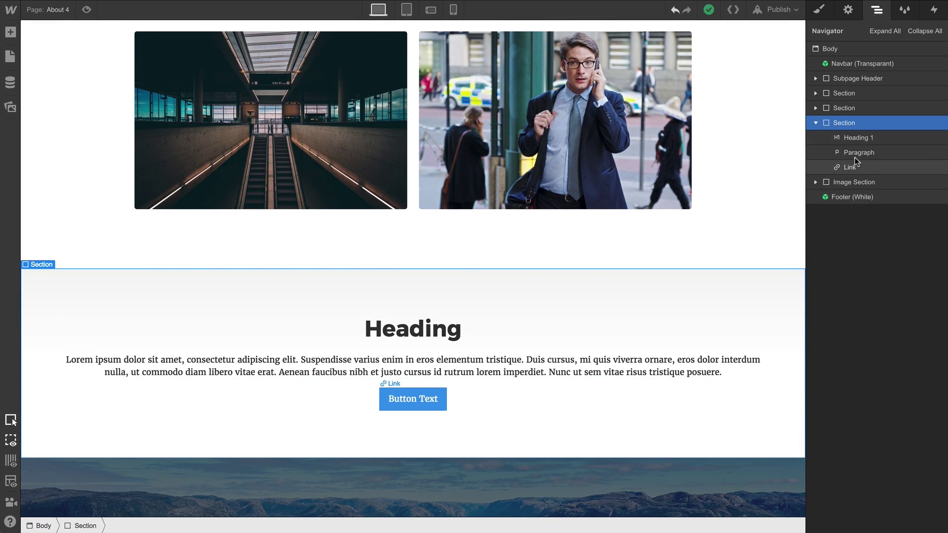
{"action": "left_click", "coordinate": [855, 138]}
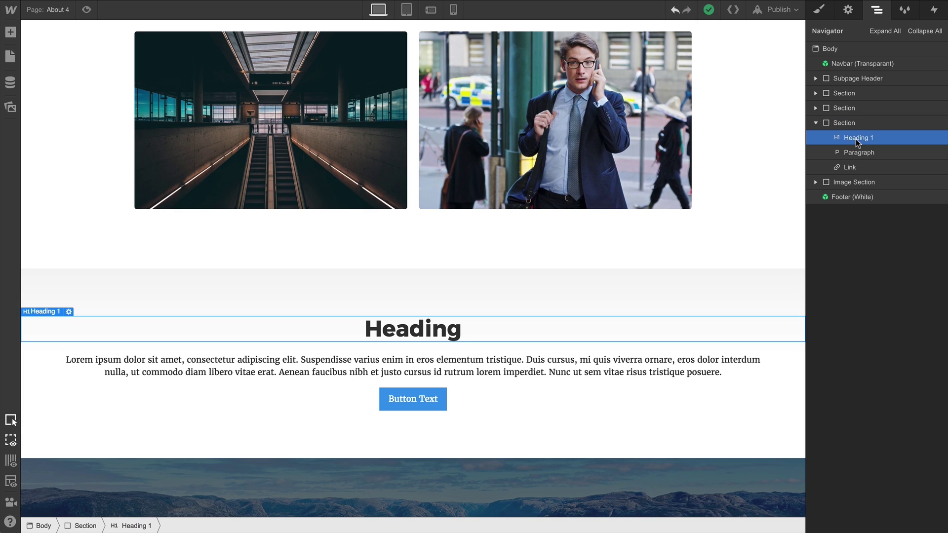
{"action": "left_click", "coordinate": [858, 153]}
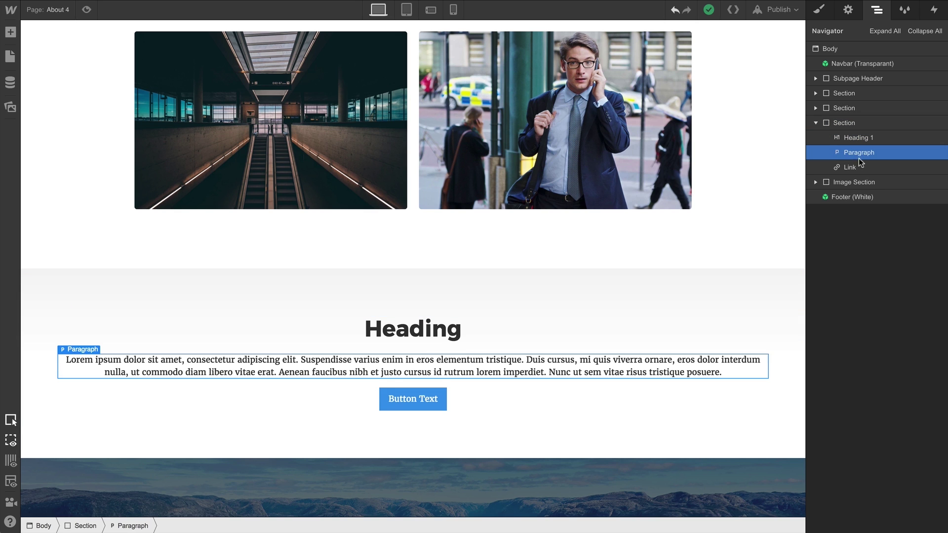
{"action": "left_click", "coordinate": [859, 168]}
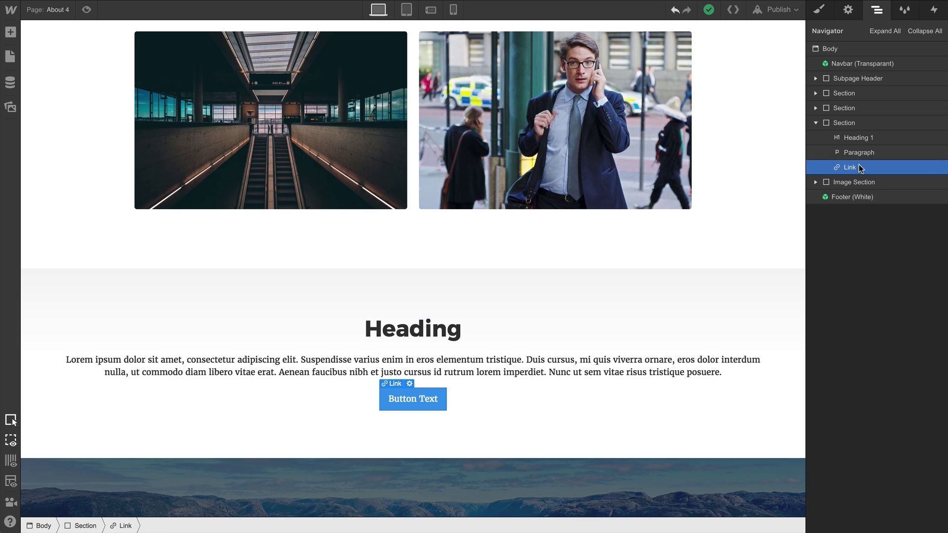
{"action": "left_click", "coordinate": [858, 123]}
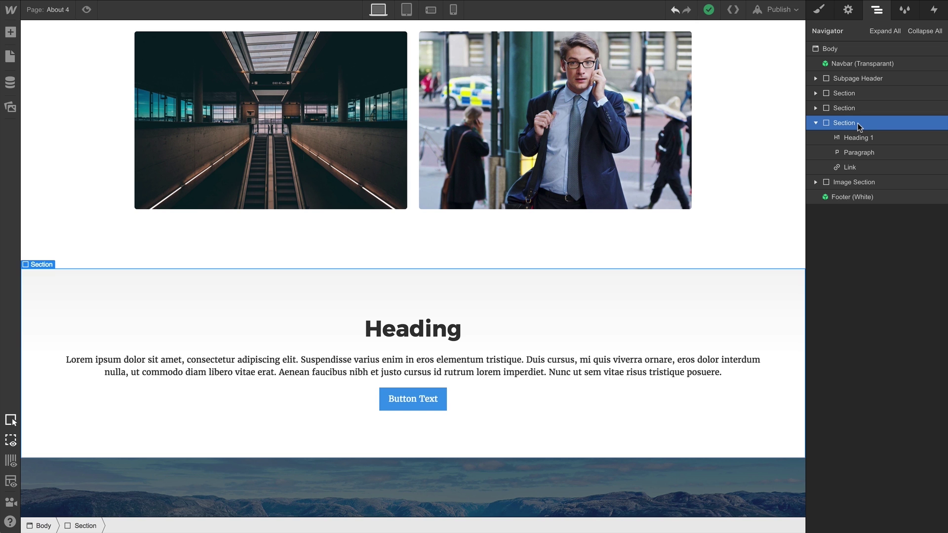
- Step up from the new Heading 1 through its Section to the page Body
{"action": "left_click", "coordinate": [859, 137]}
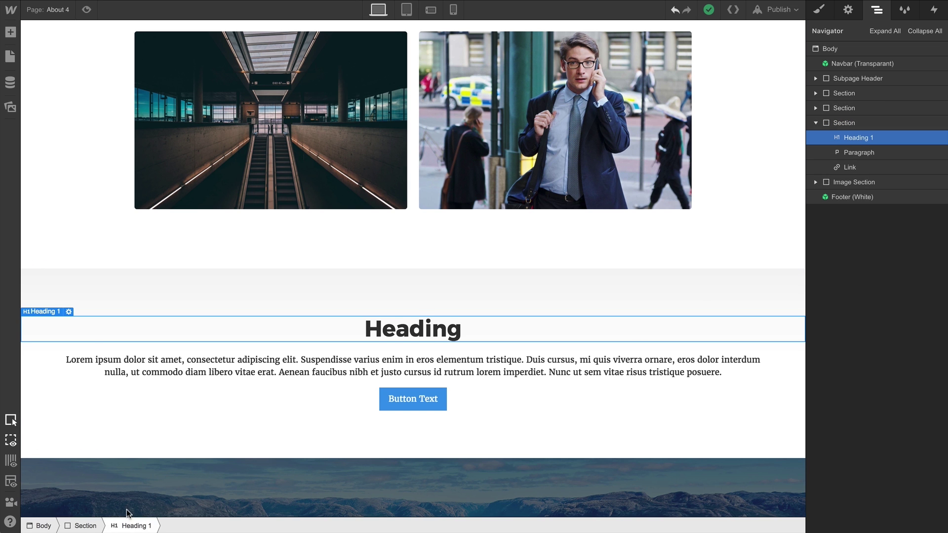
{"action": "scroll", "coordinate": [128, 475], "scroll_direction": "down", "scroll_amount": 5}
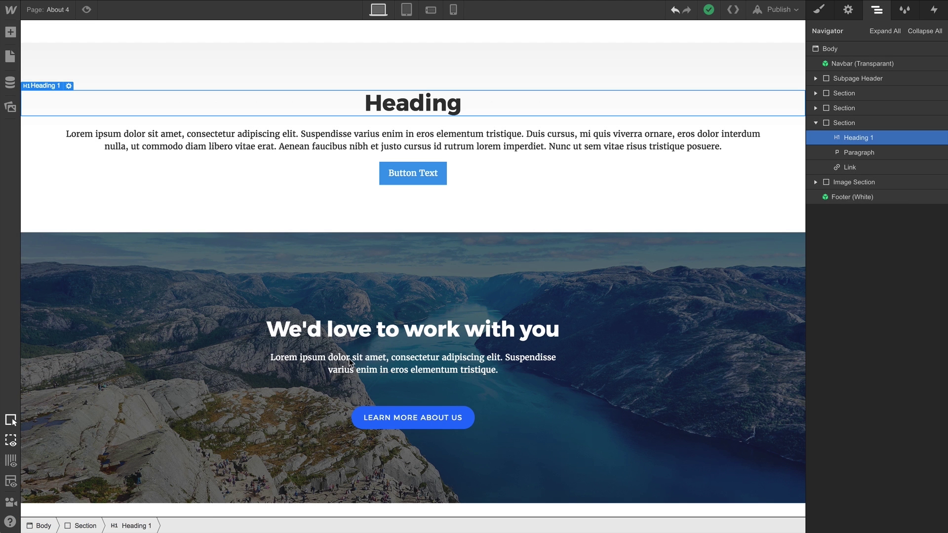
{"action": "left_click", "coordinate": [349, 359]}
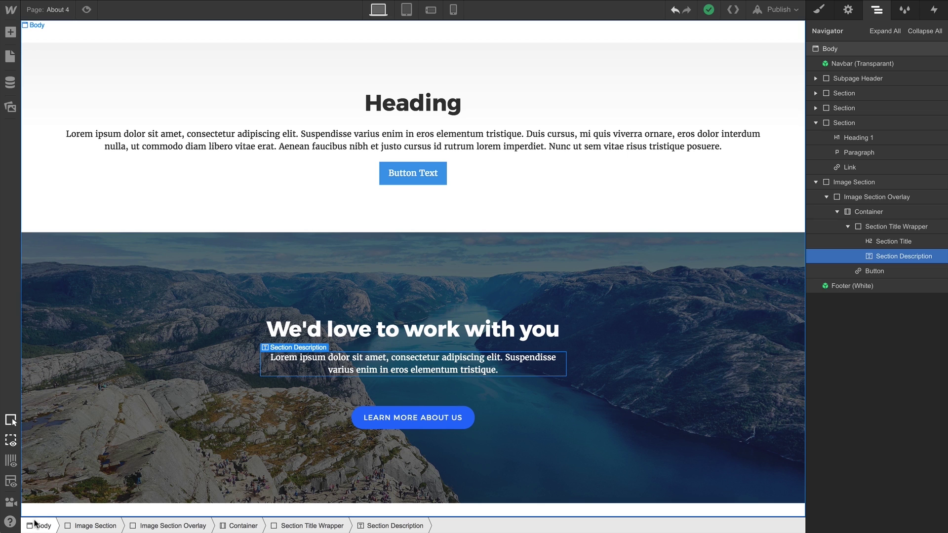
{"action": "left_click", "coordinate": [412, 109]}
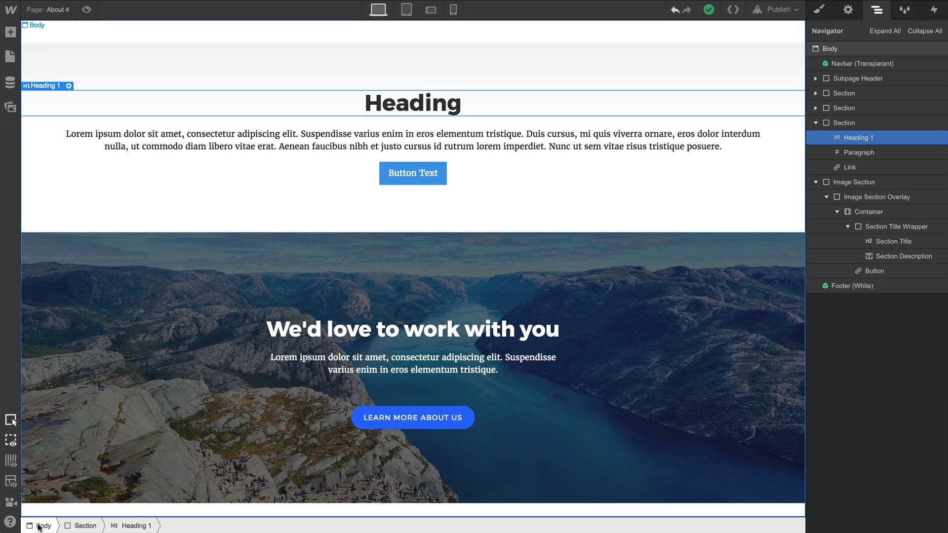
{"action": "left_click", "coordinate": [88, 524]}
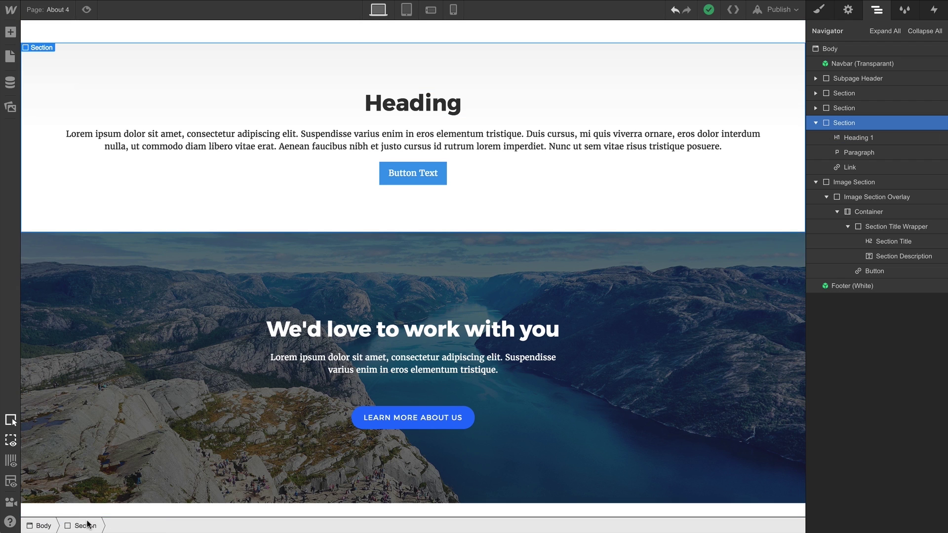
{"action": "left_click", "coordinate": [43, 525]}
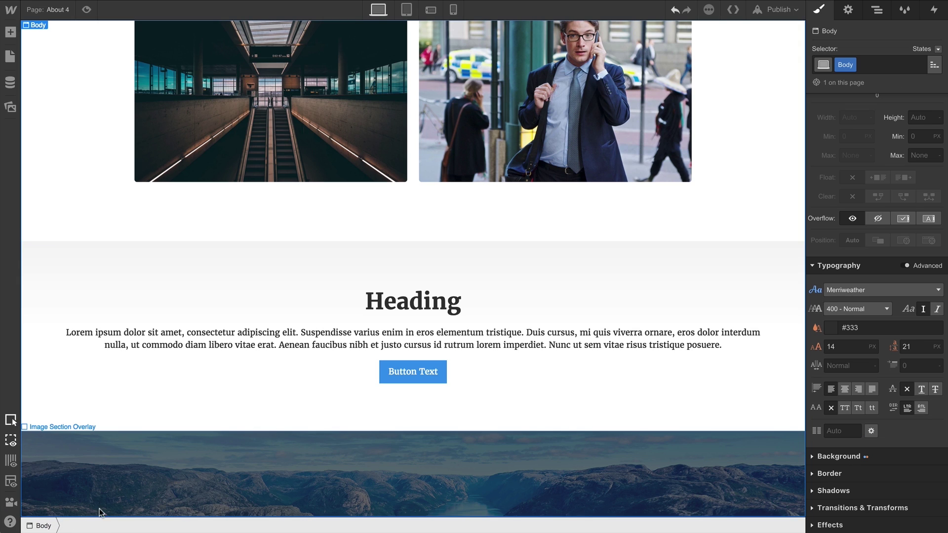
- Preview fonts like Impact in the Body's Font dropdown, keeping Merriweather
{"action": "left_click", "coordinate": [858, 292]}
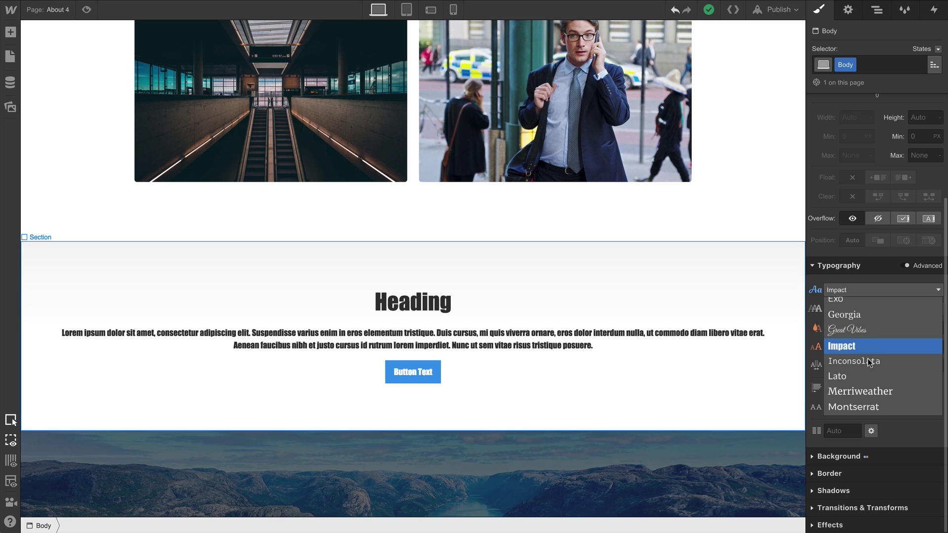
{"action": "left_click", "coordinate": [865, 390]}
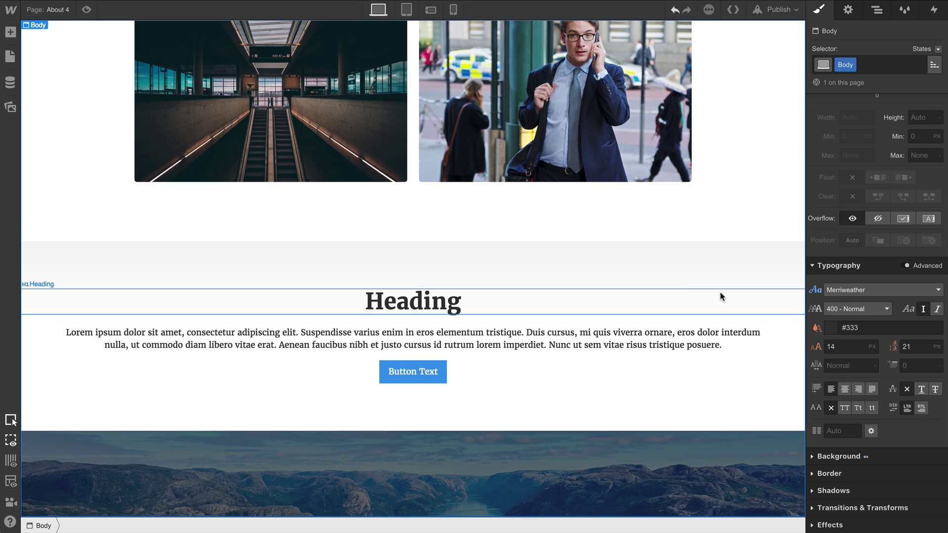
- Keep Merriweather on the Section and set the Heading's font to Montserrat
{"action": "left_click", "coordinate": [433, 257]}
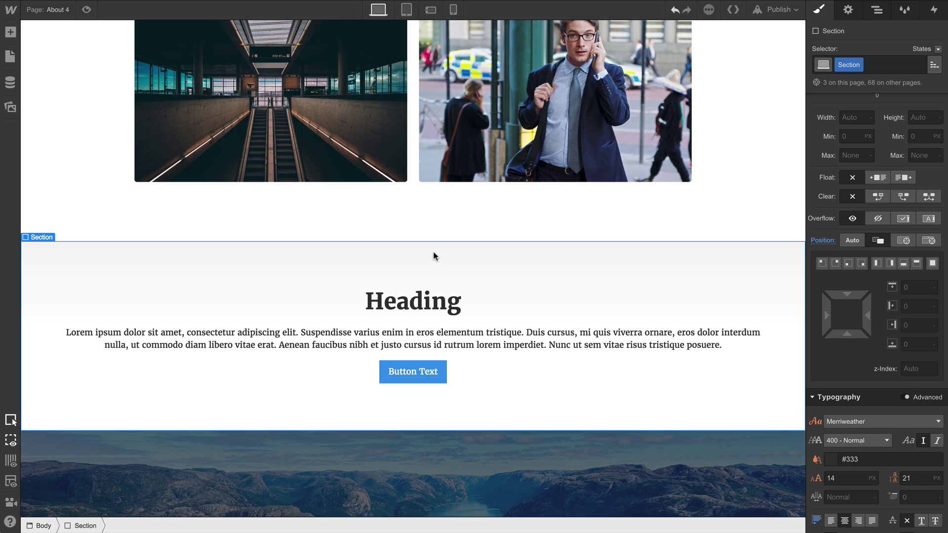
{"action": "left_click", "coordinate": [856, 416]}
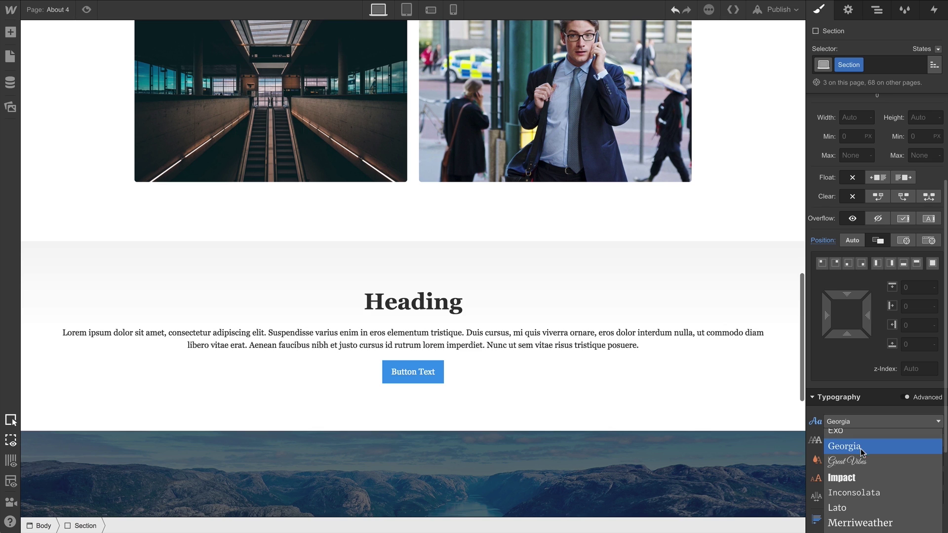
{"action": "left_click", "coordinate": [860, 522]}
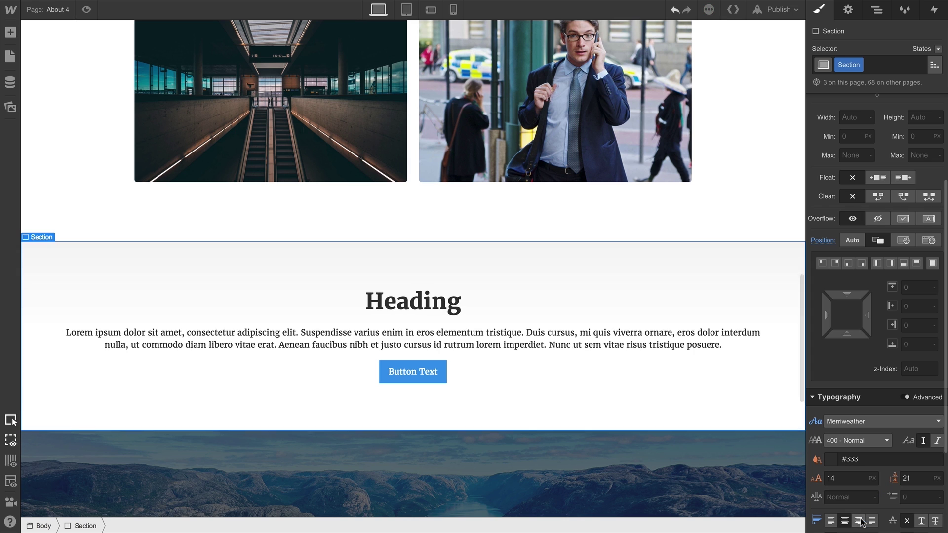
{"action": "left_click", "coordinate": [454, 309]}
{"action": "left_click", "coordinate": [864, 294]}
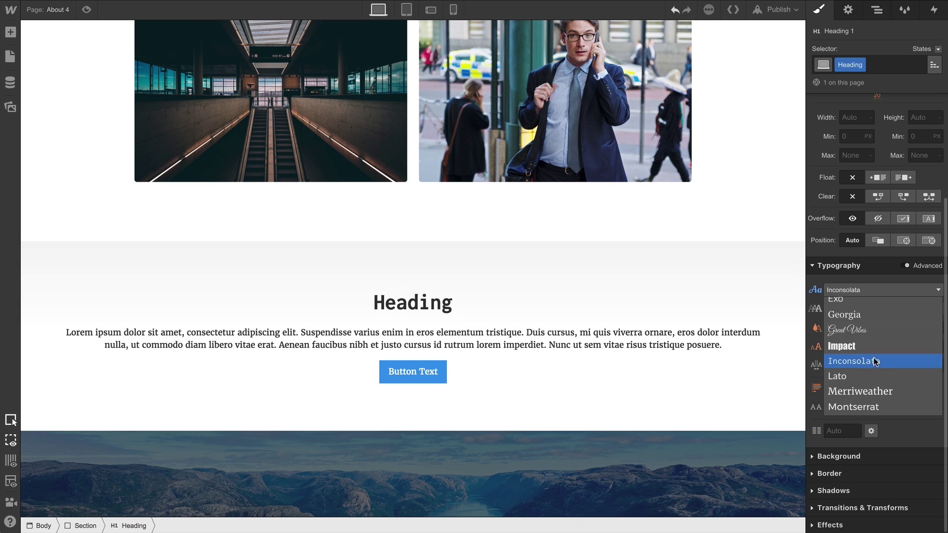
{"action": "left_click", "coordinate": [874, 404]}
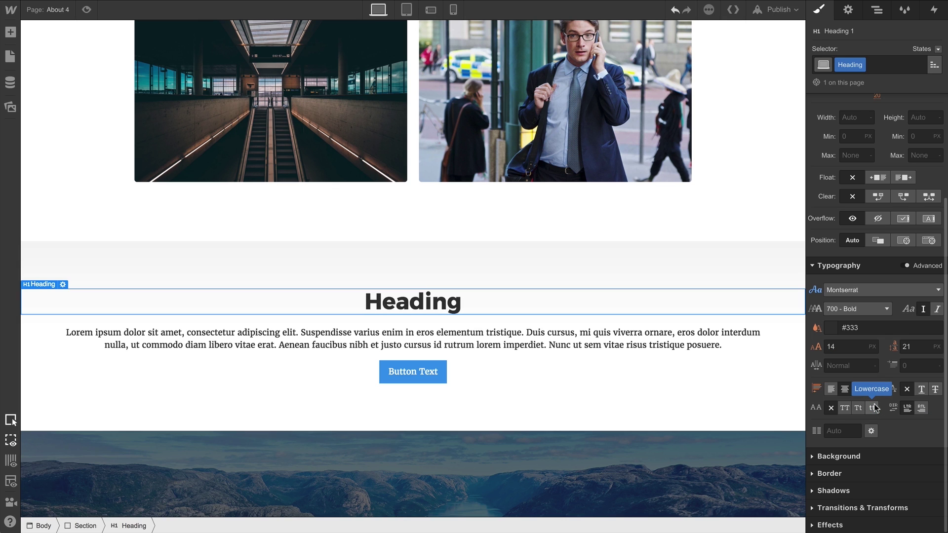
- Check where the 'We'd love to work with you' title's font weight is inherited from
{"action": "scroll", "coordinate": [511, 384], "scroll_direction": "down", "scroll_amount": 1}
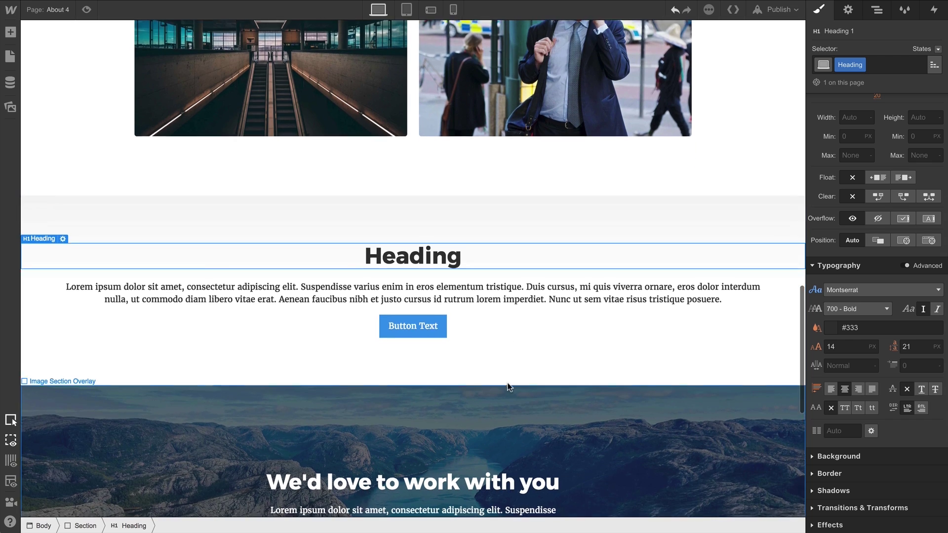
{"action": "scroll", "coordinate": [508, 386], "scroll_direction": "down", "scroll_amount": 1}
{"action": "left_click", "coordinate": [514, 428]}
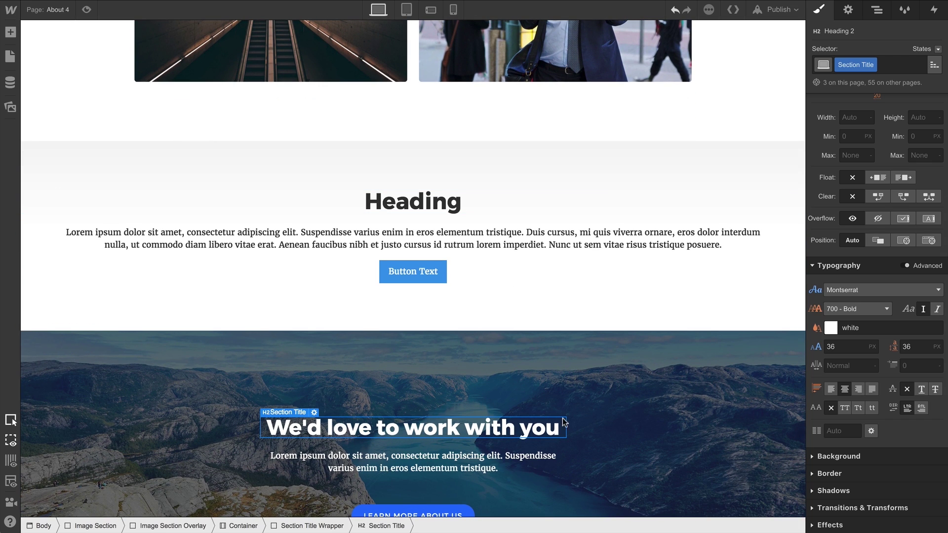
{"action": "left_click", "coordinate": [815, 309]}
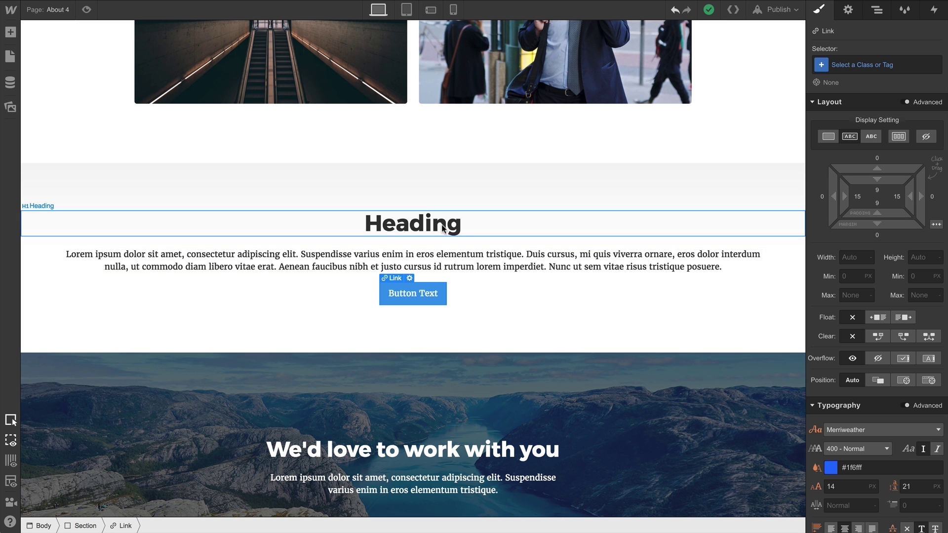
- Duplicate the section's paragraph twice with Ctrl+D
{"action": "left_click", "coordinate": [442, 202]}
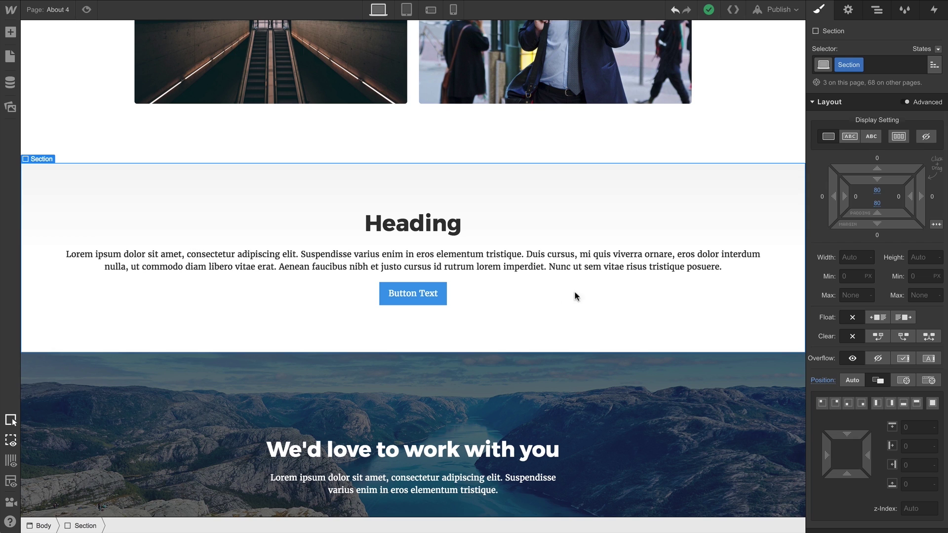
{"action": "left_click", "coordinate": [440, 266]}
{"action": "key", "text": "ctrl+d"}
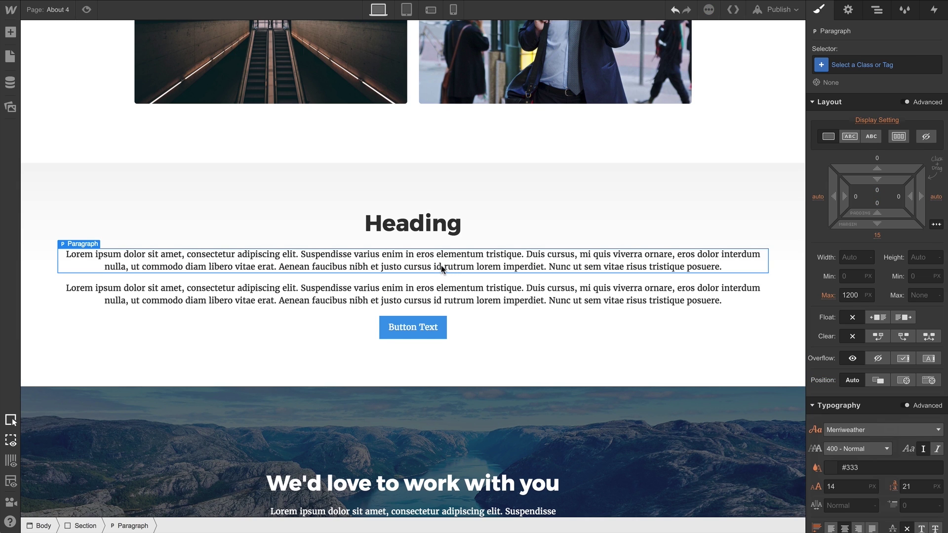
{"action": "key", "text": "ctrl+d"}
{"action": "key", "text": "ctrl+d"}
{"action": "key", "text": "ctrl+d"}
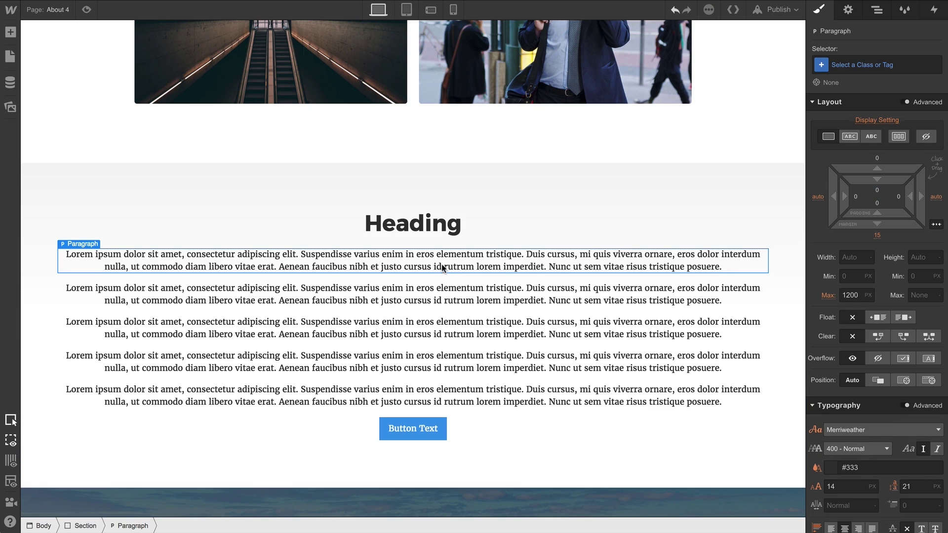
- Give the section a 475 px height and 90% width
{"action": "left_click", "coordinate": [533, 202]}
{"action": "scroll", "coordinate": [533, 202], "scroll_direction": "down", "scroll_amount": 2}
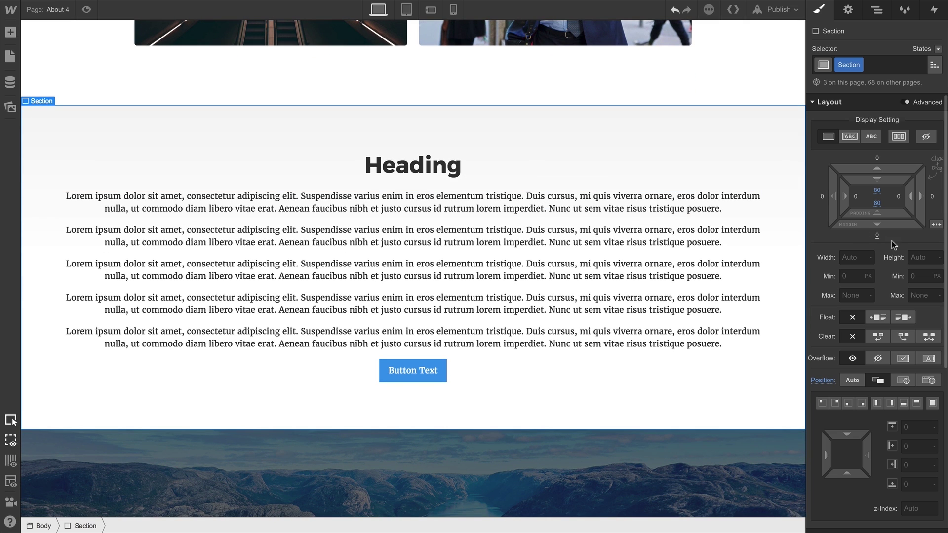
{"action": "left_click", "coordinate": [917, 252]}
{"action": "type", "text": "475"}
{"action": "key", "text": "Return"}
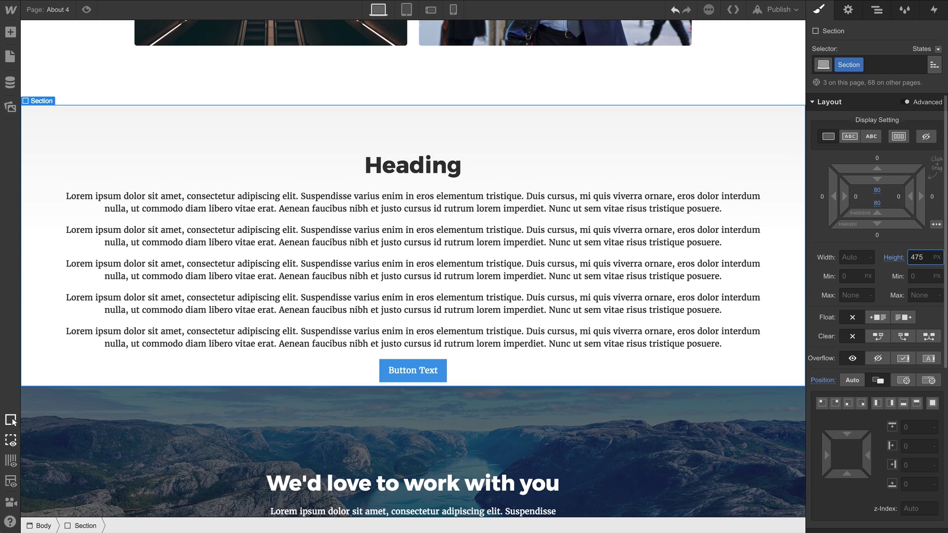
{"action": "left_click", "coordinate": [859, 256]}
{"action": "type", "text": "90%"}
{"action": "key", "text": "Return"}
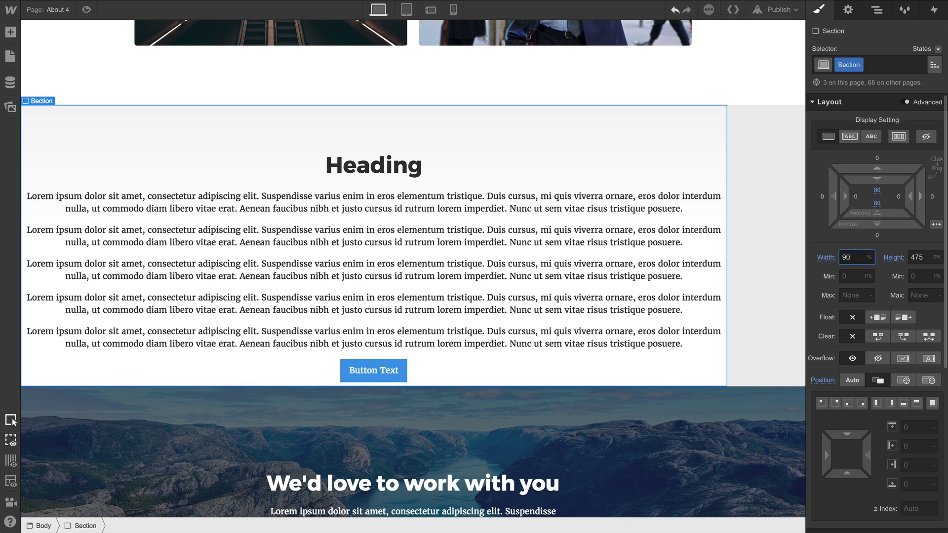
- Reset the section's width and height back to auto
{"action": "left_click", "coordinate": [826, 257]}
{"action": "left_click", "coordinate": [884, 276]}
{"action": "left_click", "coordinate": [883, 258]}
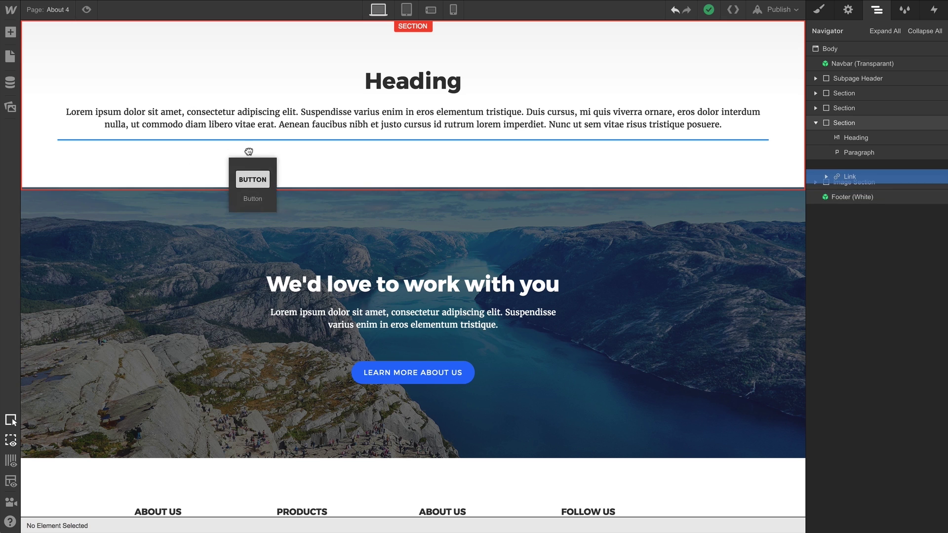
- Drag a Button below the paragraphs and set the section height to 425 px
{"action": "left_click_drag", "start_coordinate": [252, 148], "coordinate": [440, 147]}
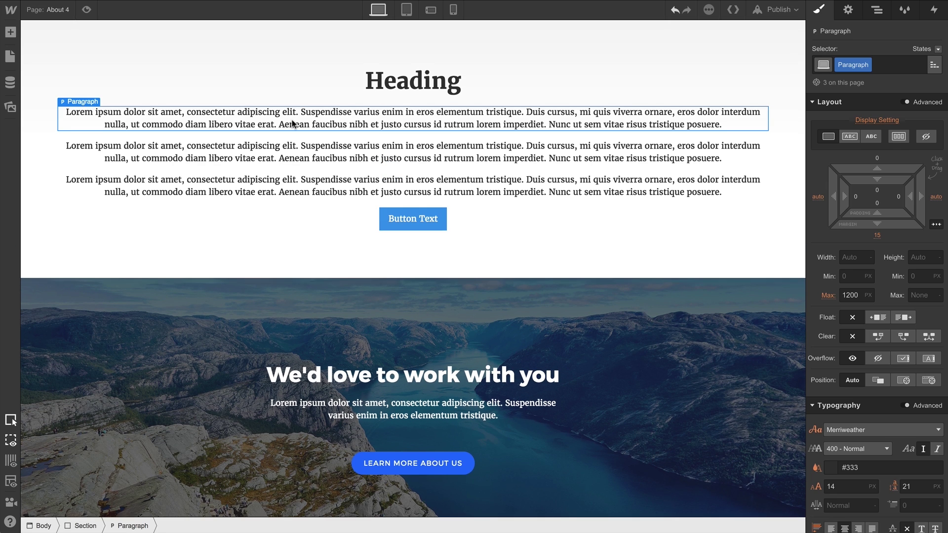
{"action": "left_click", "coordinate": [296, 48]}
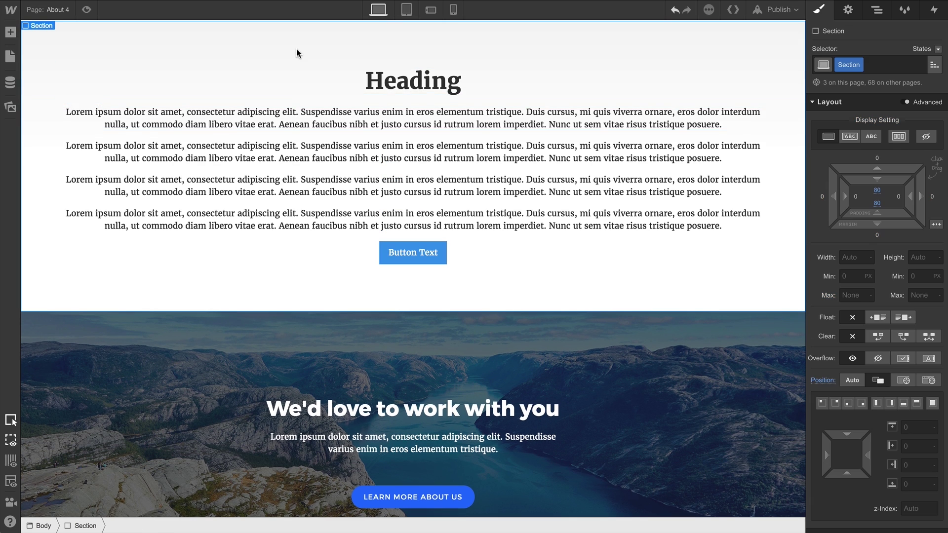
{"action": "left_click", "coordinate": [918, 259]}
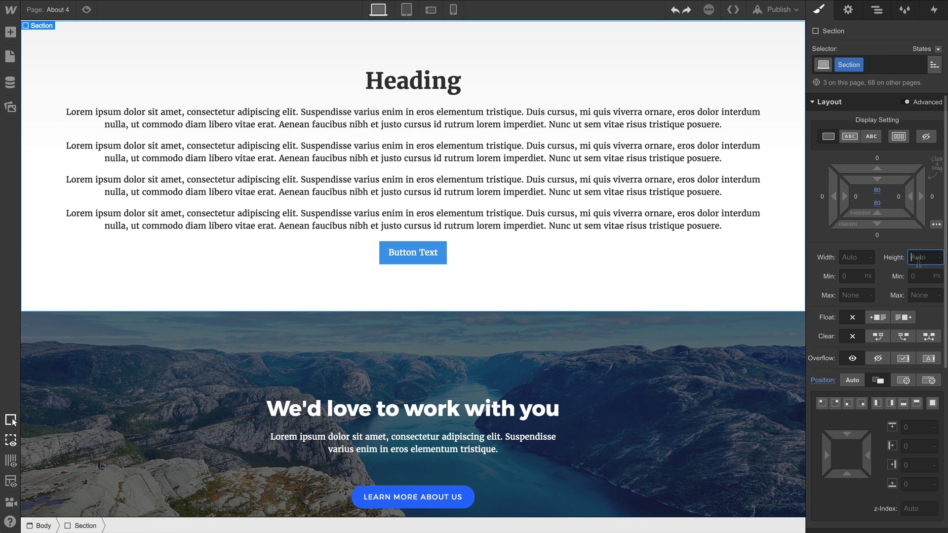
{"action": "key", "text": "Return"}
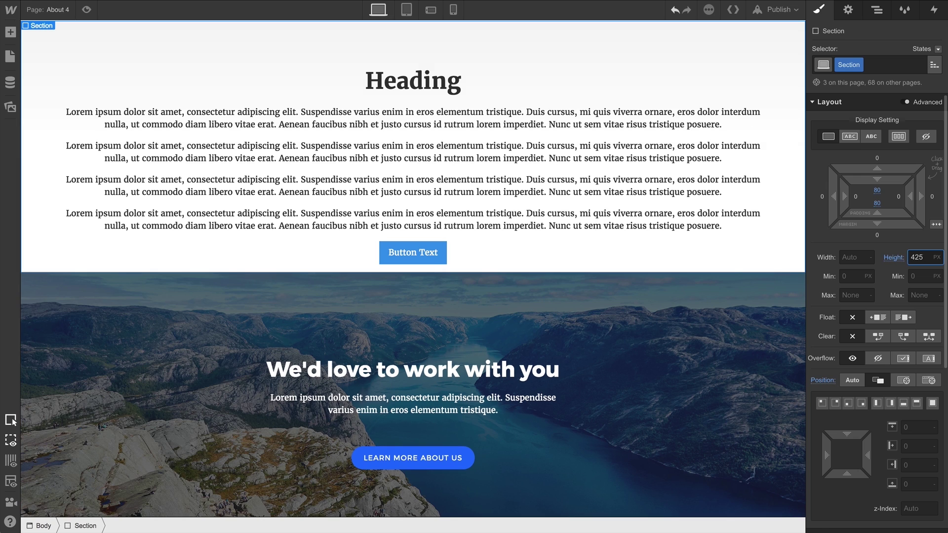